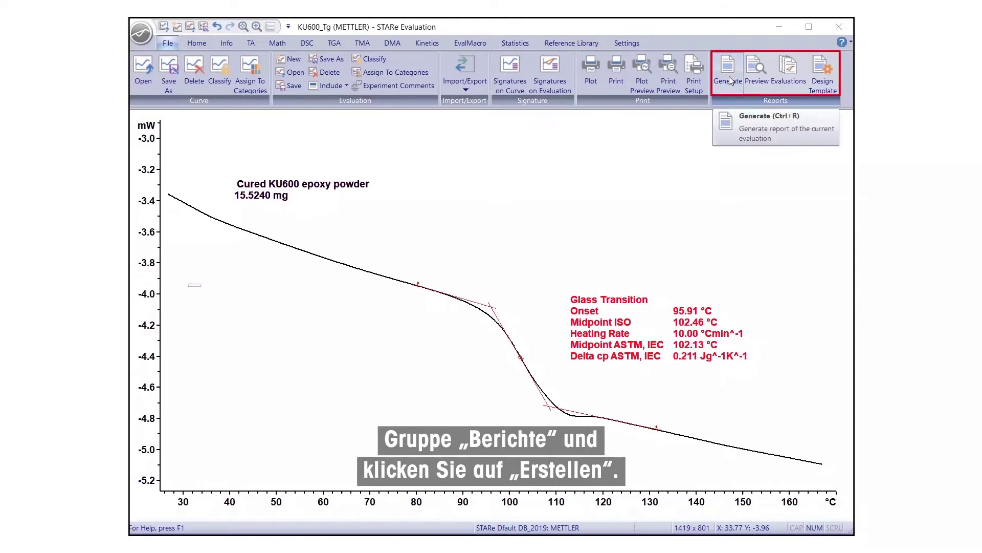
# - Start a KU600_Tg report from mtBase.lst after looking through the other templates
pyautogui.click(730, 79)
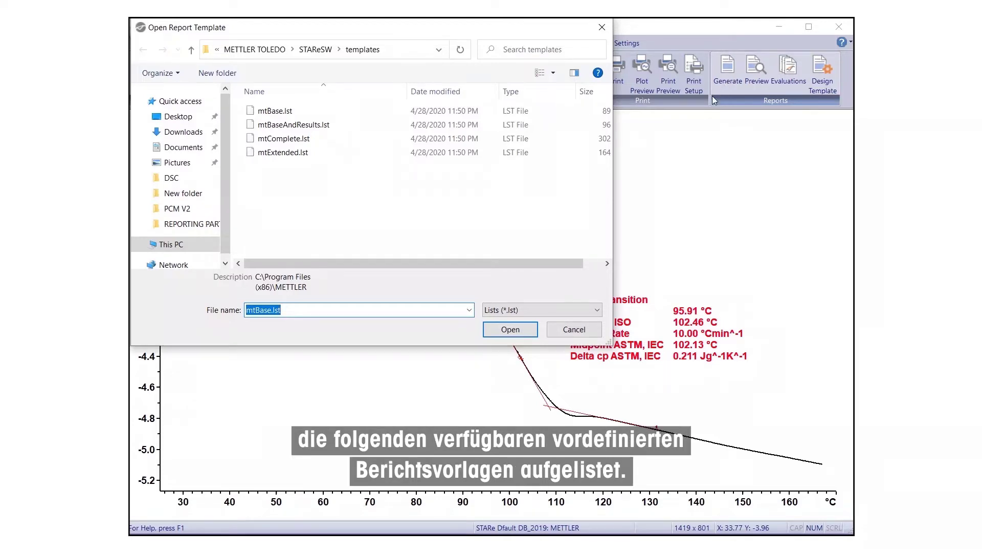
pyautogui.click(387, 117)
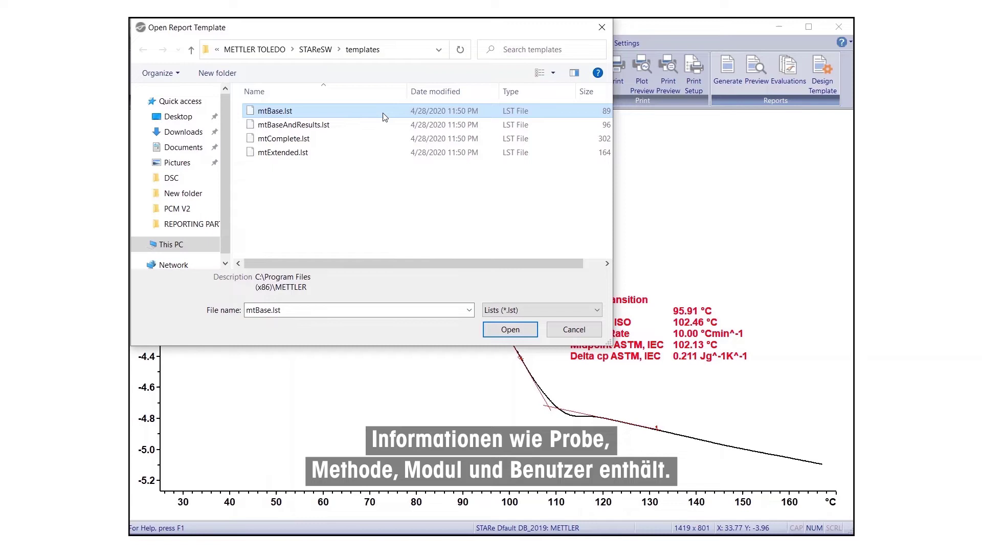
pyautogui.click(380, 126)
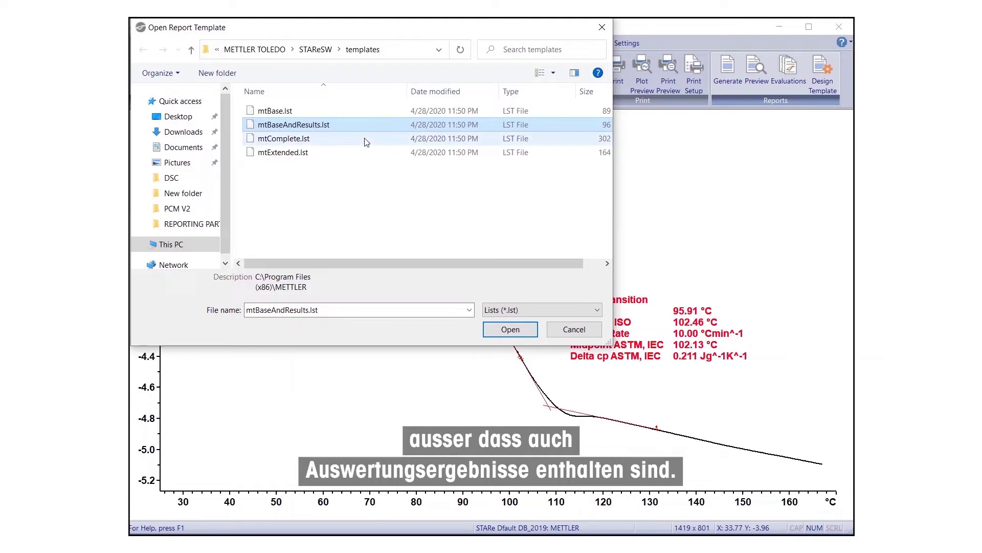
pyautogui.click(365, 141)
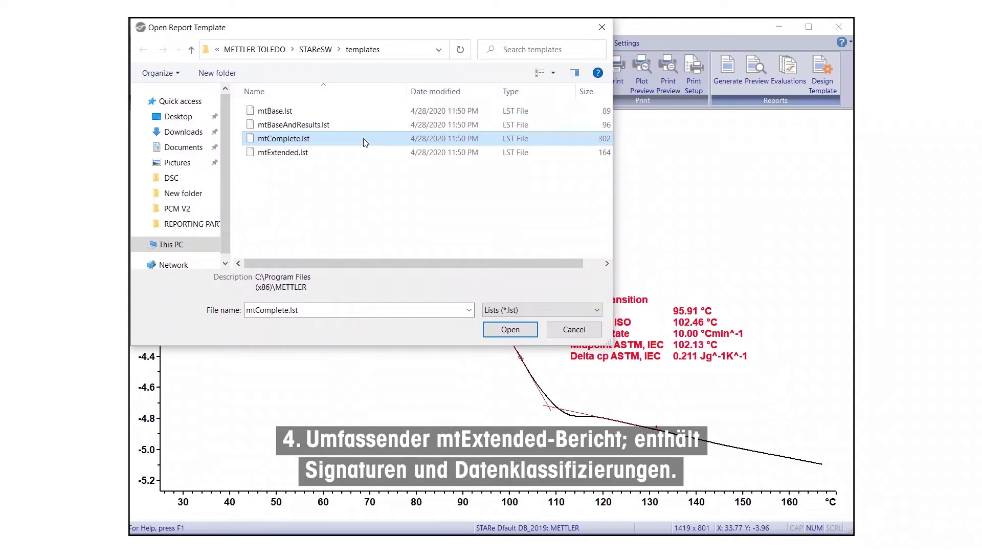
pyautogui.click(359, 157)
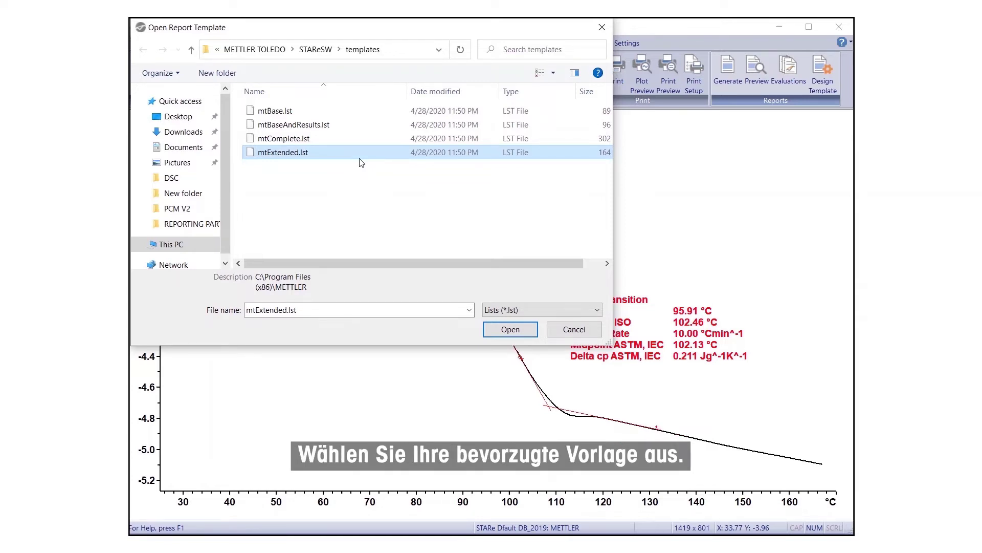
pyautogui.click(333, 111)
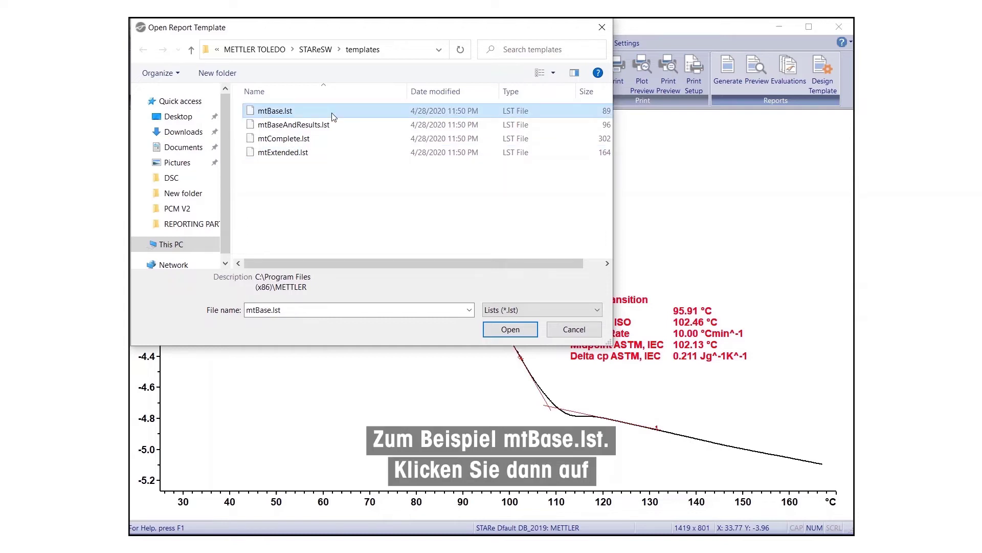
pyautogui.click(500, 333)
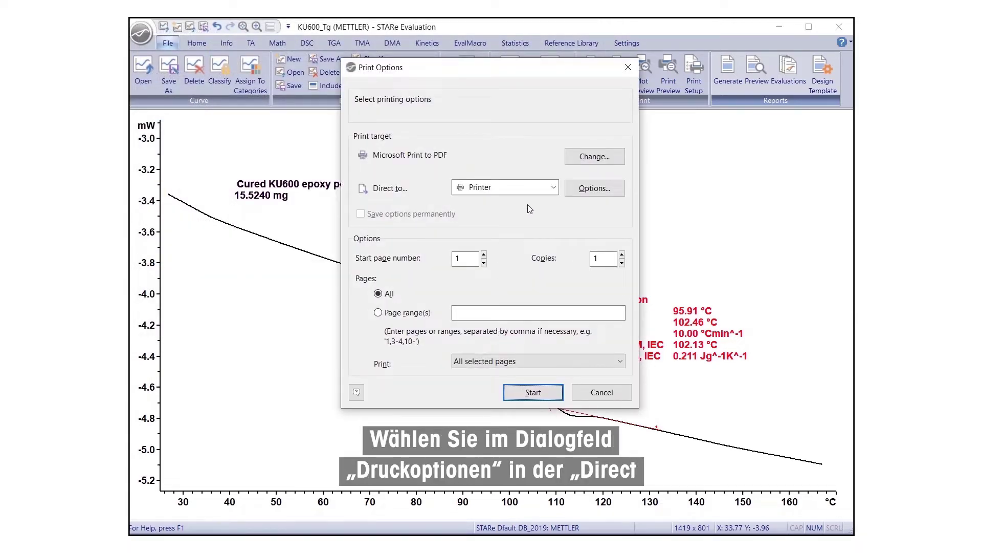
# - Export the report in Adobe PDF Format, saving it to the Desktop as KU600.pdf
pyautogui.click(554, 188)
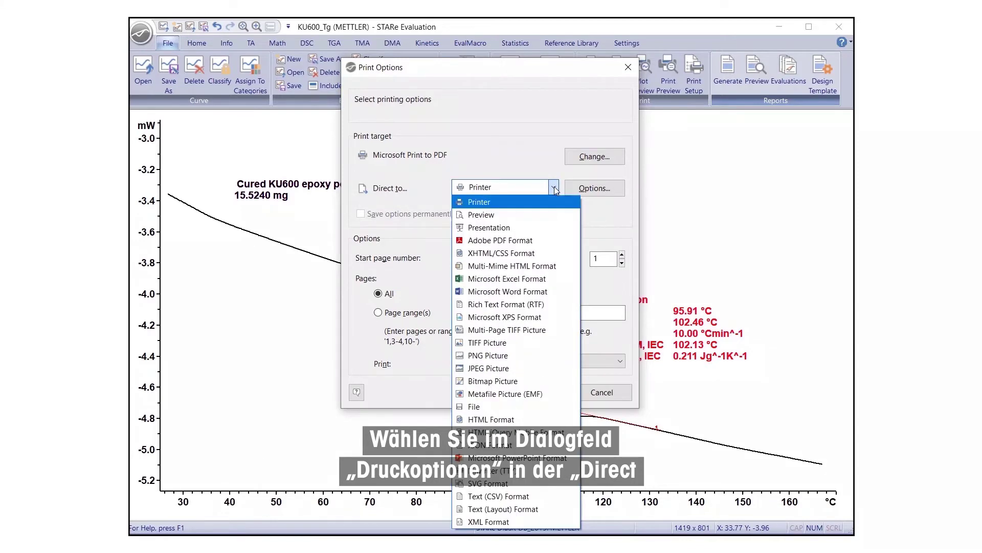
pyautogui.click(546, 242)
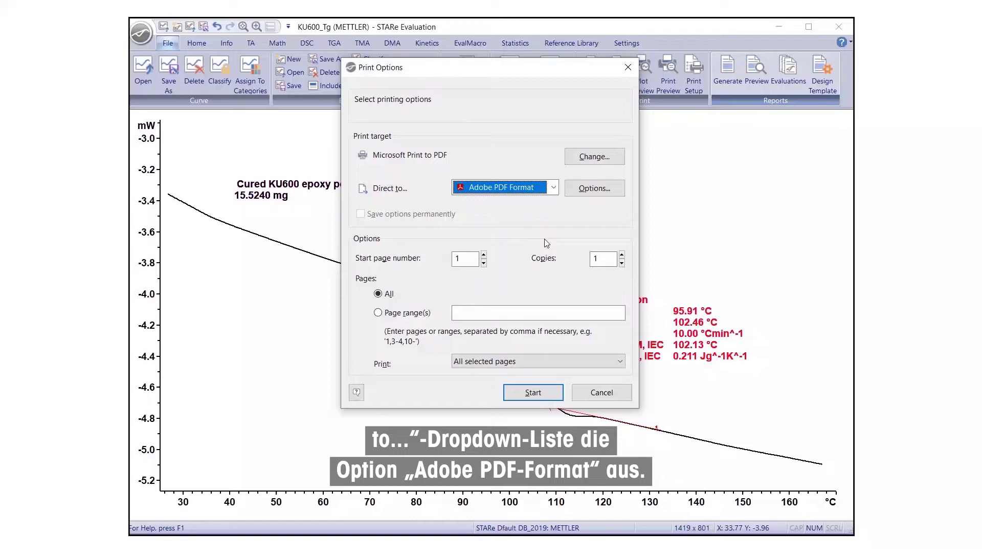
pyautogui.click(542, 397)
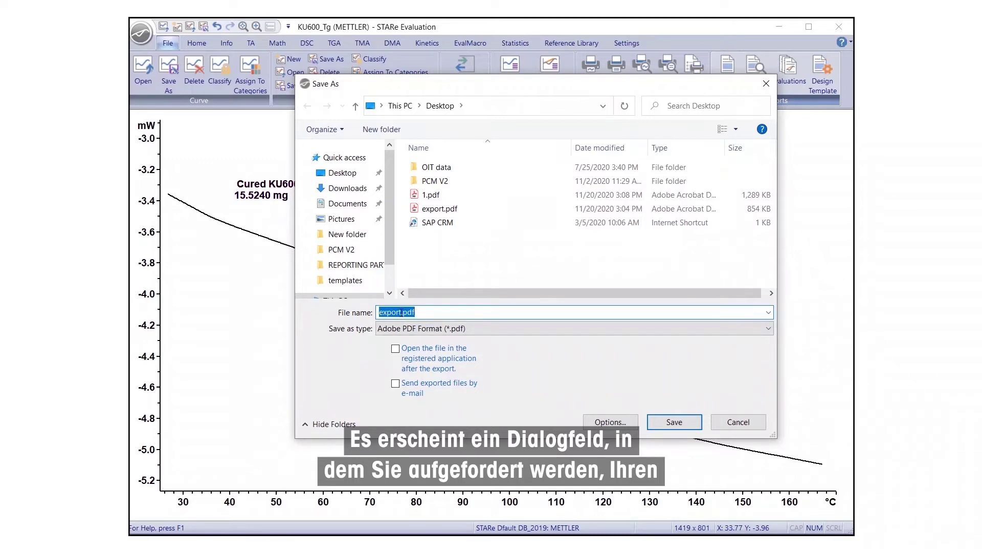
pyautogui.click(401, 312)
pyautogui.moveTo(401, 312); pyautogui.dragTo(367, 310)
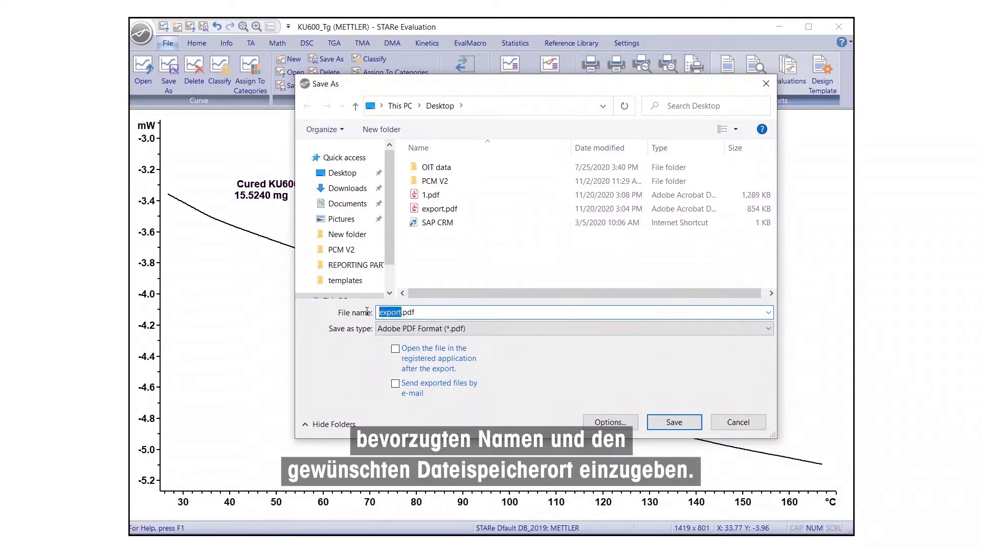
pyautogui.write('KU600')
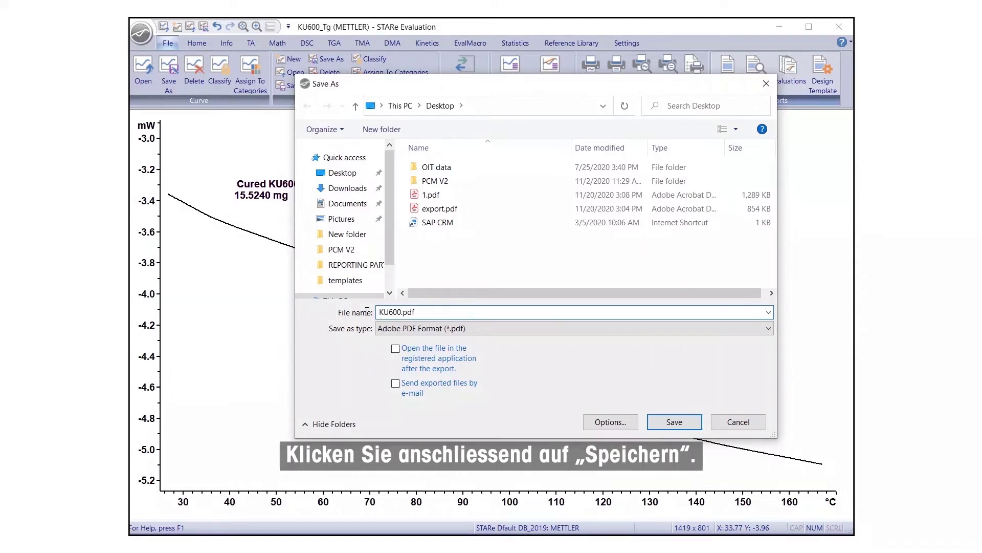
pyautogui.click(672, 422)
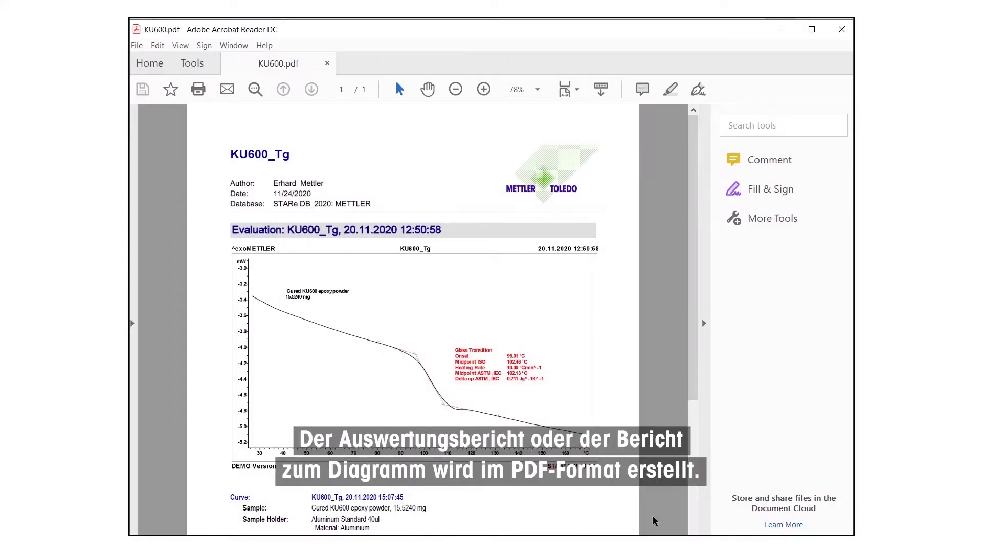
pyautogui.scroll(-1, 694, 415)
pyautogui.moveTo(694, 416); pyautogui.dragTo(709, 381)
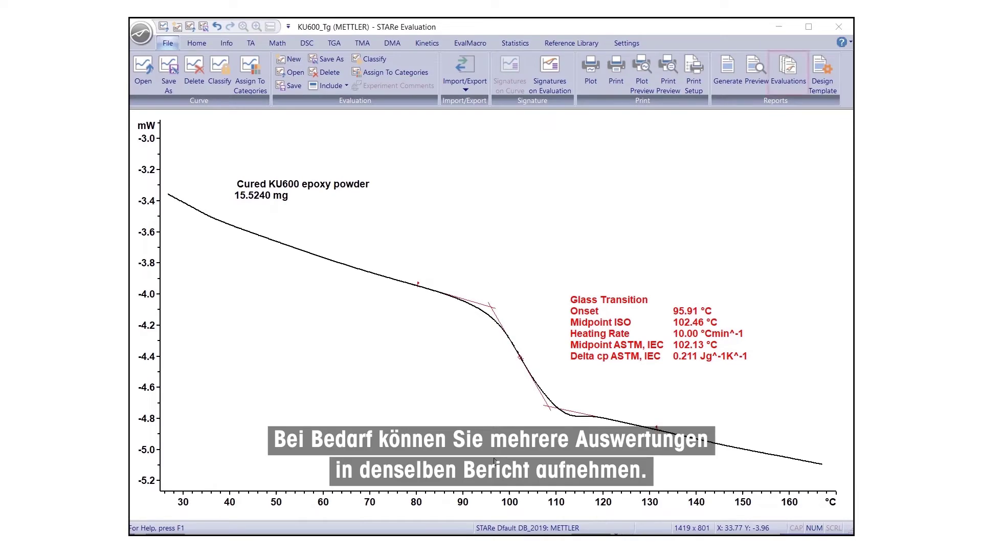
# - Add DSC Epoxy Resin KU600 5 K/min 1.4.4 to the report, ordered below KU600_Tg
pyautogui.click(782, 87)
pyautogui.click(464, 207)
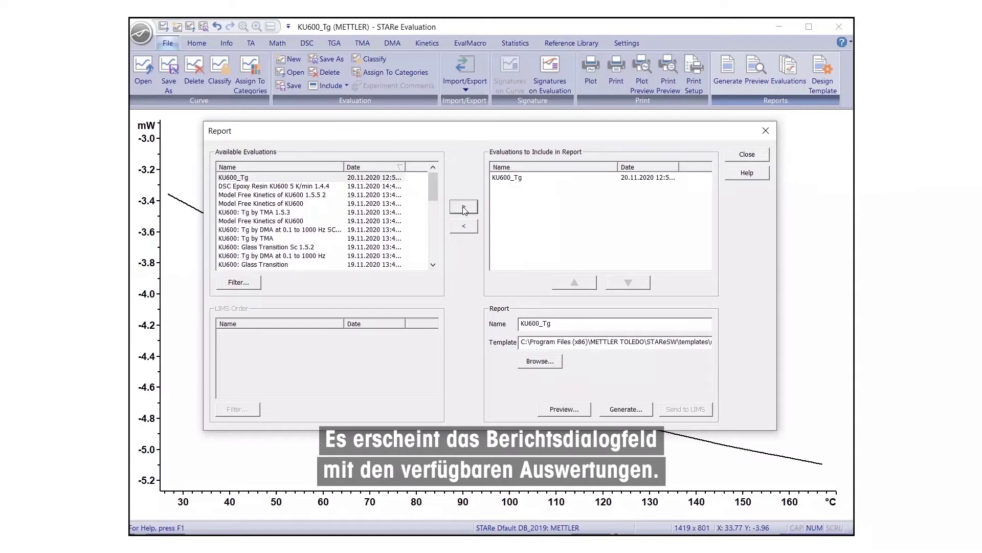
pyautogui.click(329, 189)
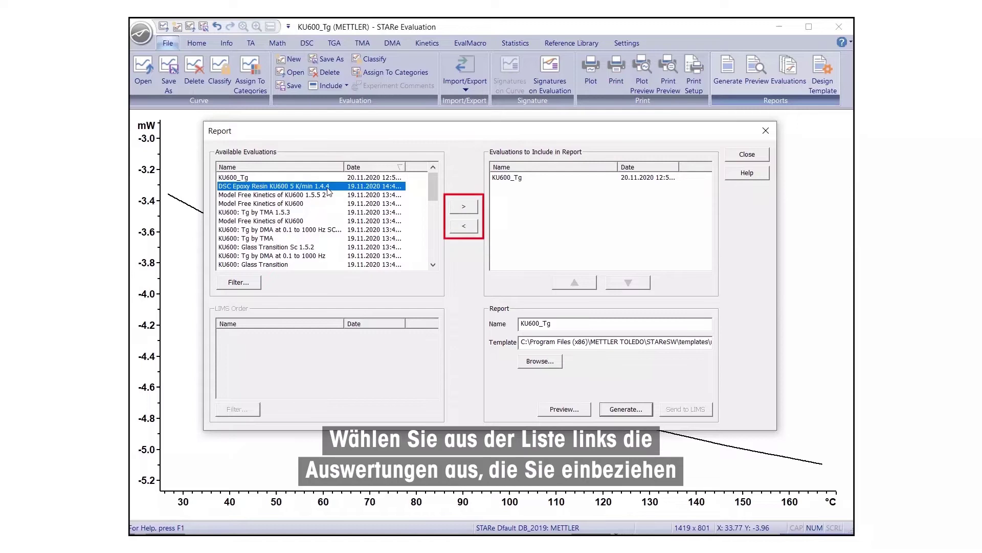
pyautogui.click(462, 207)
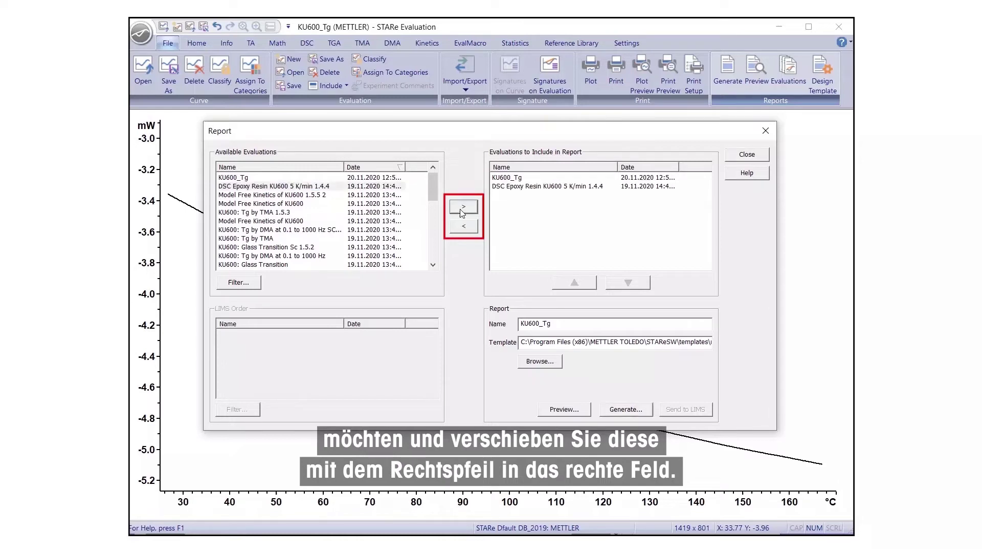
pyautogui.click(545, 187)
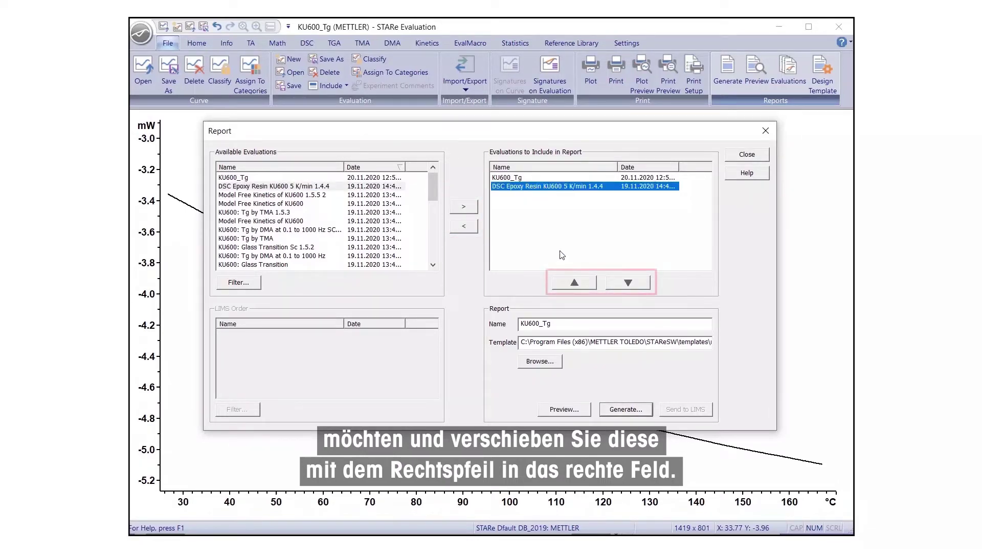
pyautogui.click(571, 282)
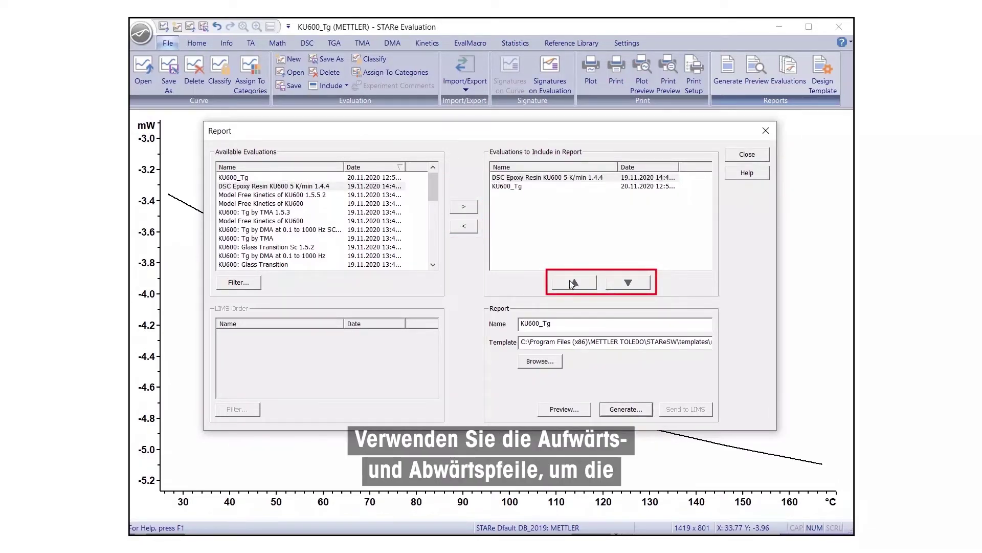
pyautogui.click(629, 283)
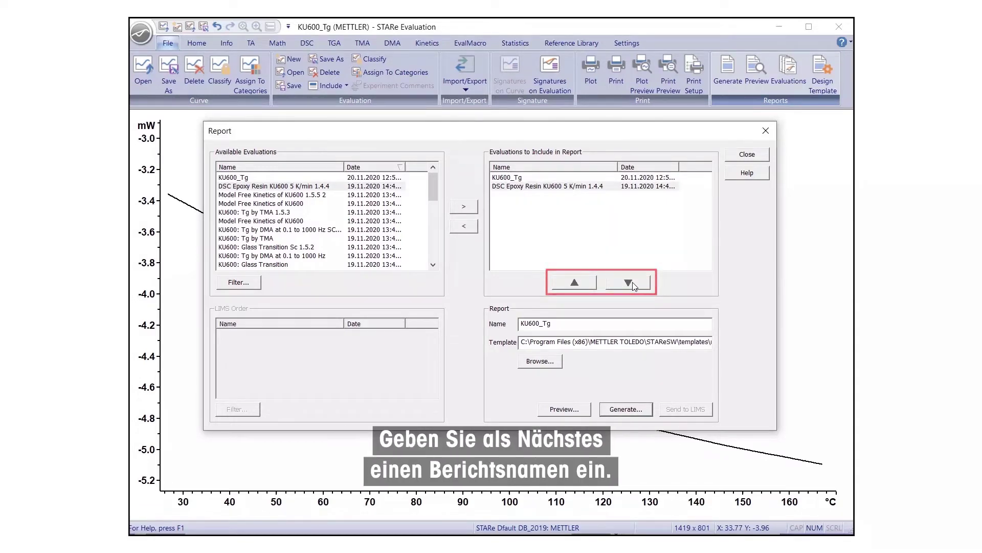
# - Switch the report template to mtExtended.lst
pyautogui.click(540, 362)
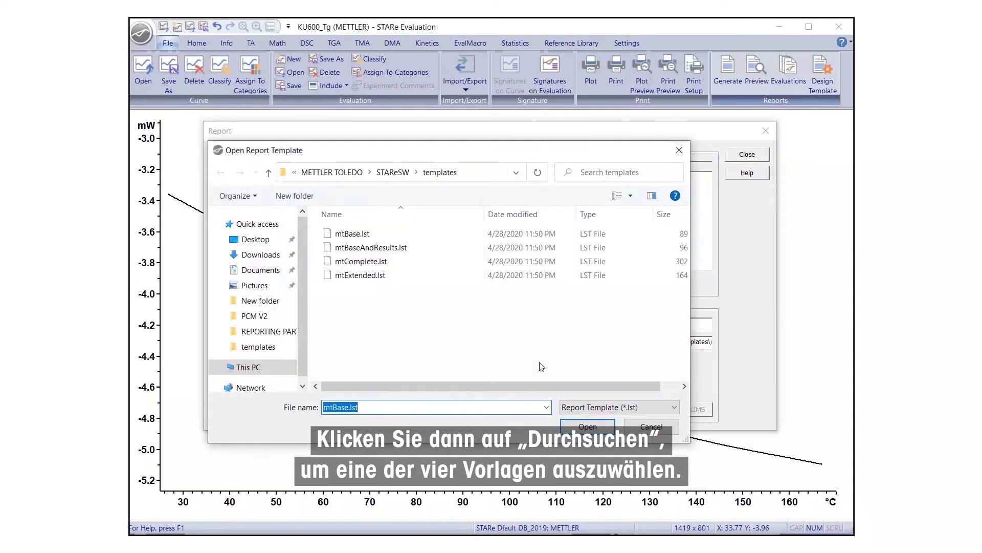
pyautogui.click(358, 281)
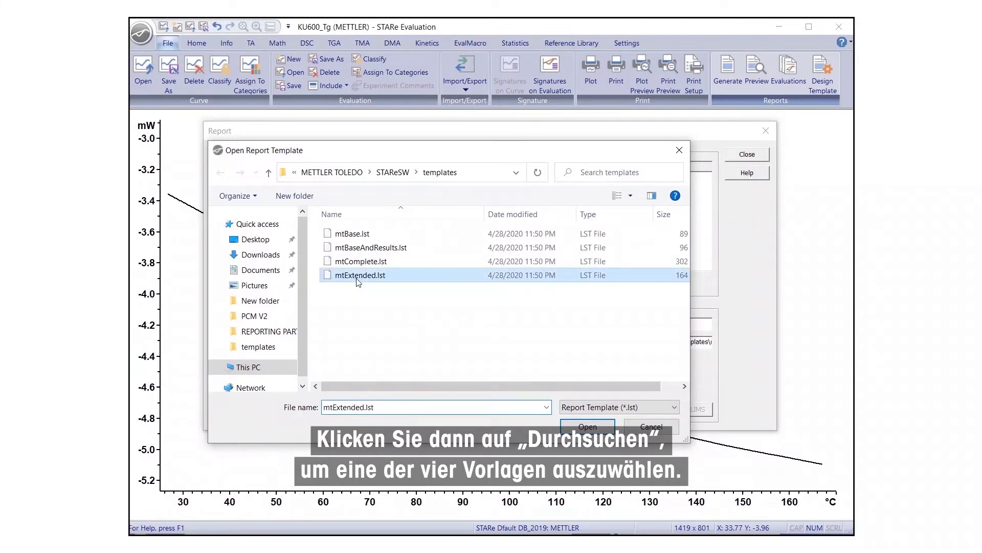
pyautogui.click(600, 430)
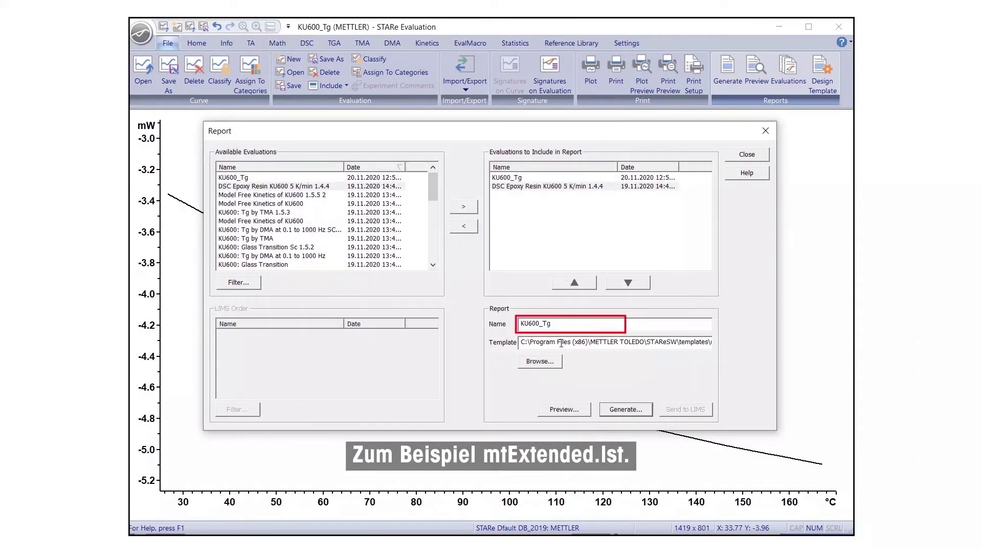
# - Rename the report to KU600_glass transition and preview it
pyautogui.moveTo(552, 322); pyautogui.dragTo(542, 324)
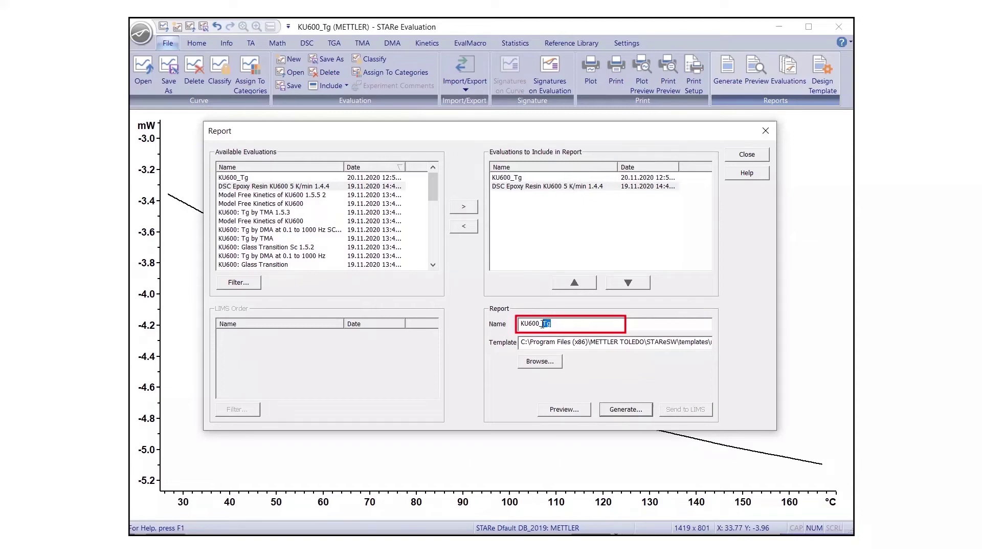
pyautogui.write('glass transition')
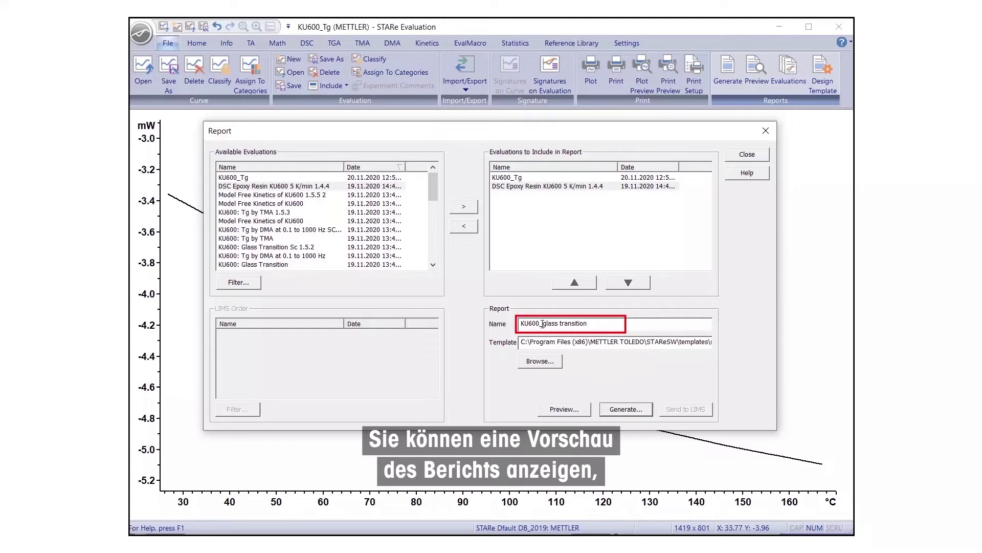
pyautogui.click(562, 410)
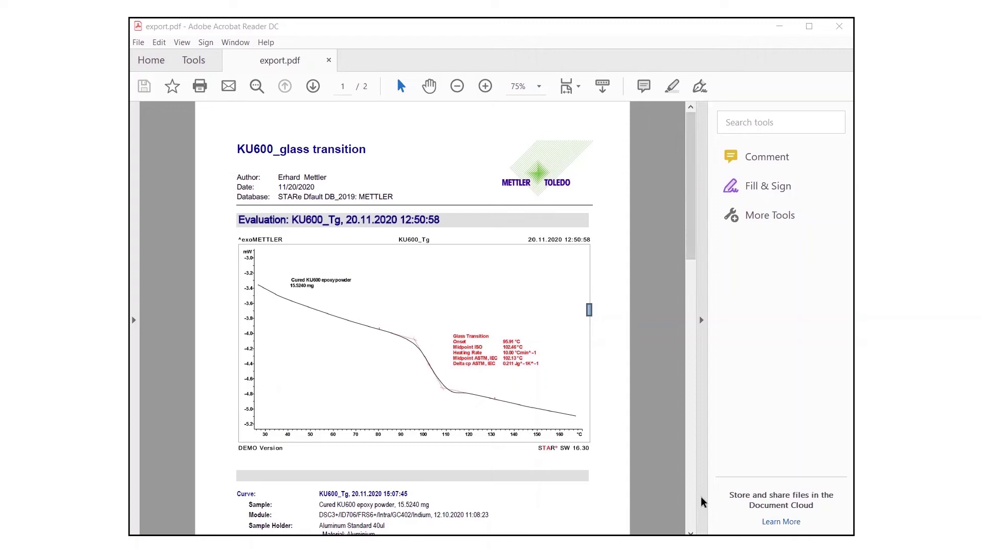
pyautogui.moveTo(691, 231); pyautogui.dragTo(691, 500)
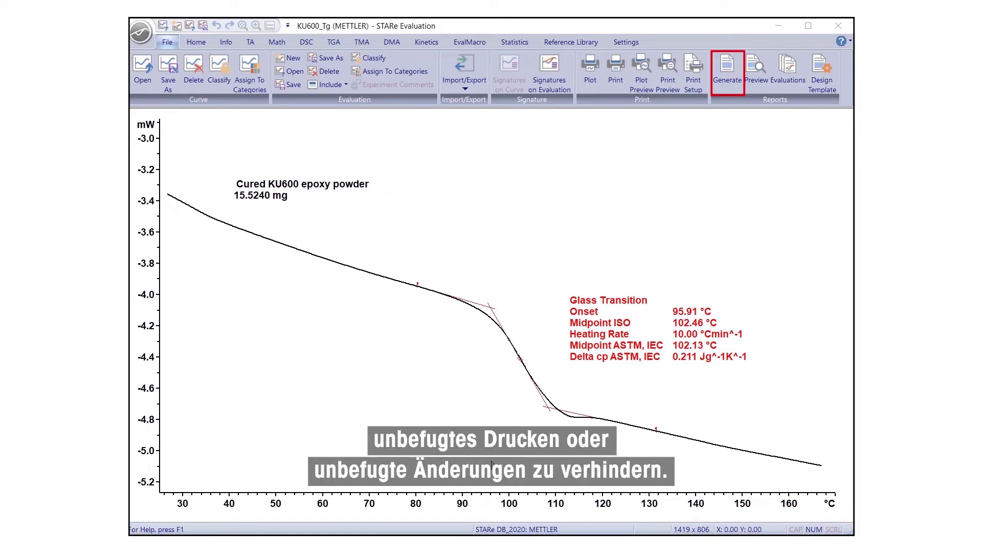
# - Start a new mtExtended.lst report with Adobe PDF Format output and open its PDF options
pyautogui.click(727, 72)
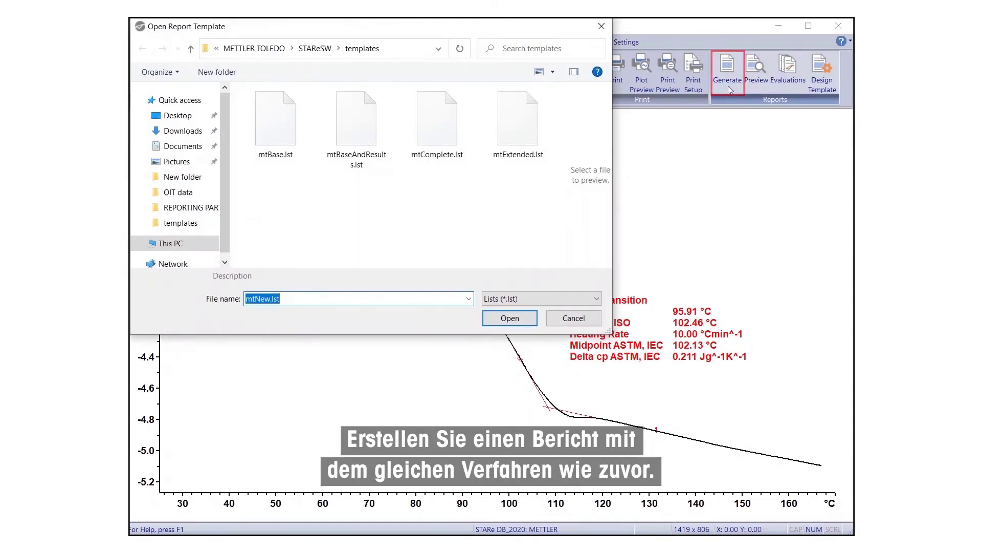
pyautogui.click(510, 148)
pyautogui.click(507, 320)
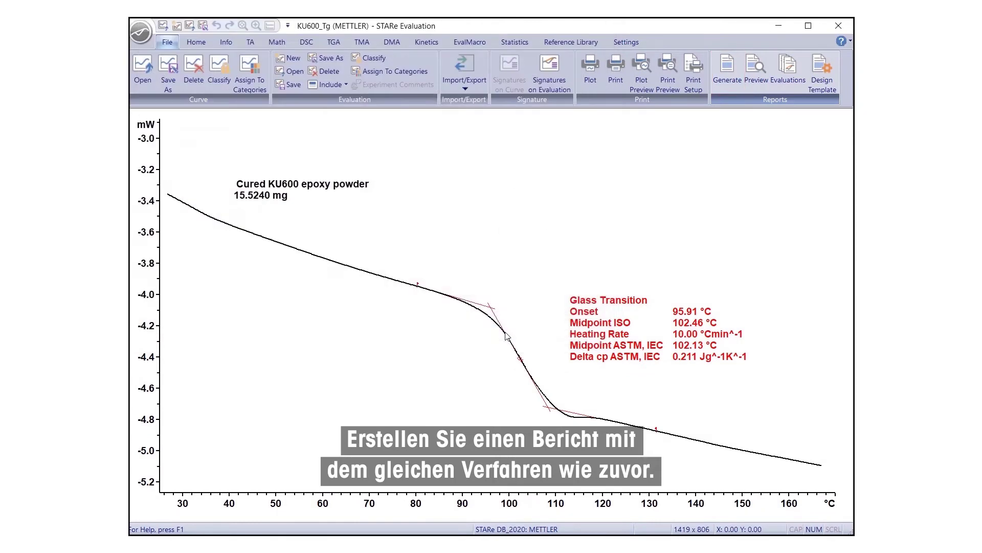
pyautogui.click(547, 226)
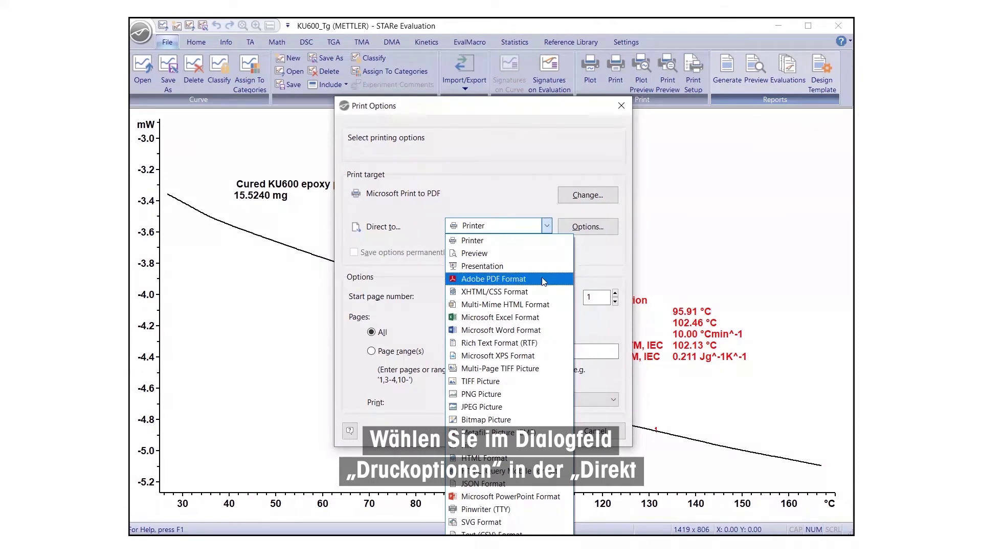
pyautogui.click(544, 279)
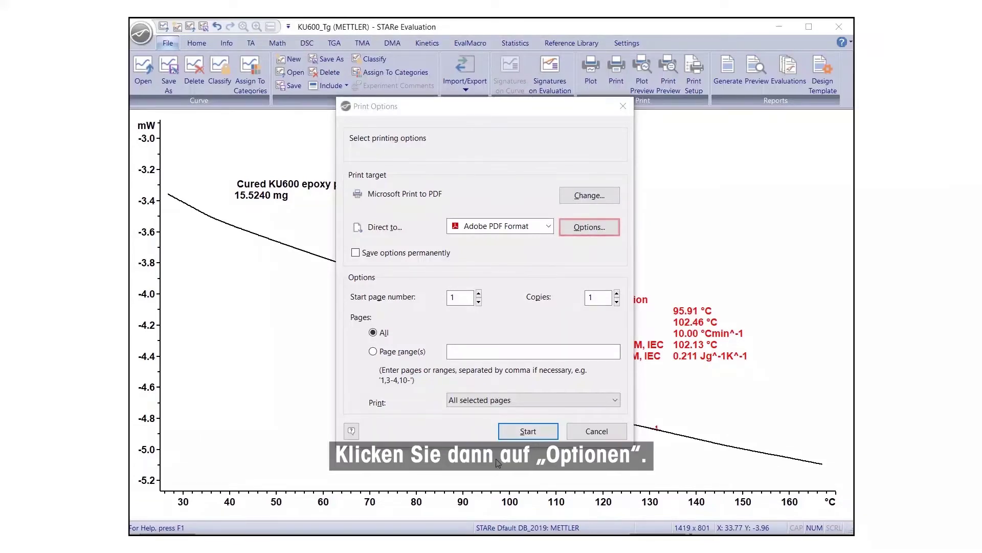
pyautogui.click(588, 226)
# - Encrypt the PDF with user and owner passwords, allowing printing and editing but not copying
pyautogui.click(460, 189)
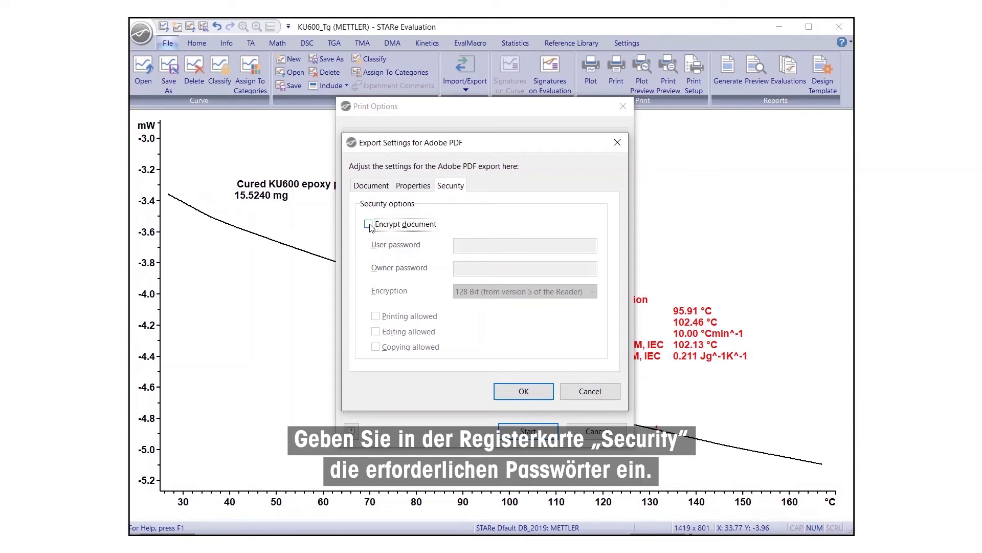
pyautogui.click(368, 224)
pyautogui.click(469, 246)
pyautogui.write('*****')
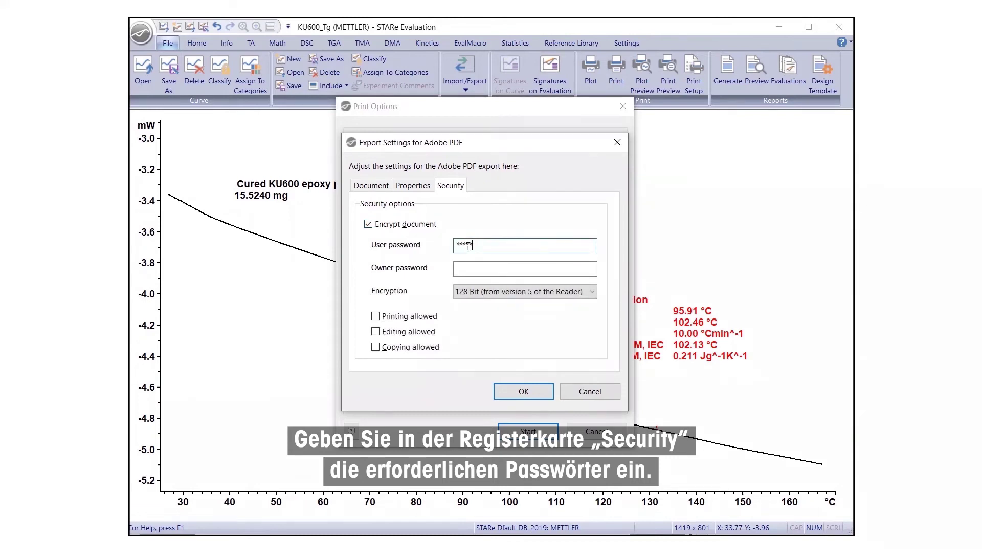
pyautogui.write('*')
pyautogui.click(467, 269)
pyautogui.write('*****')
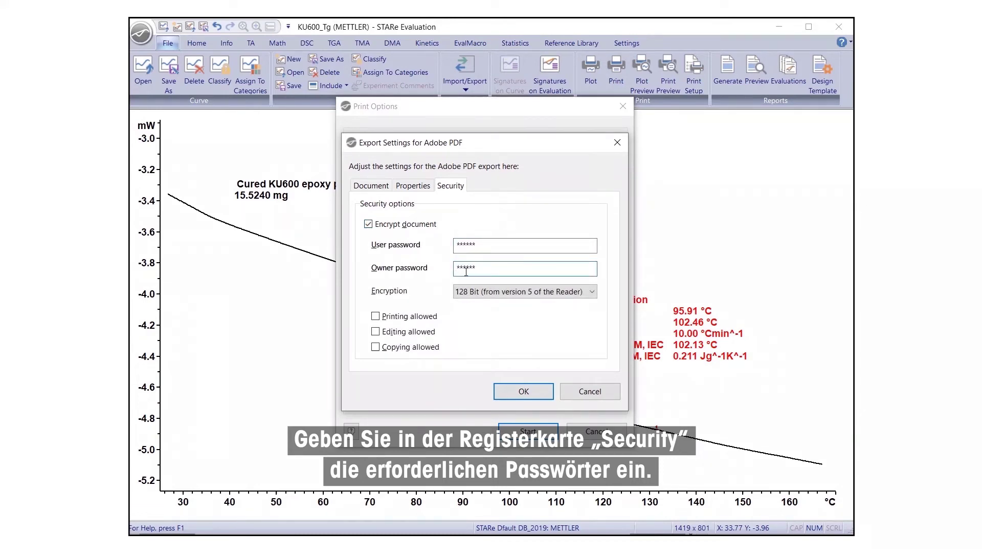
pyautogui.write('*')
pyautogui.click(376, 316)
pyautogui.click(376, 333)
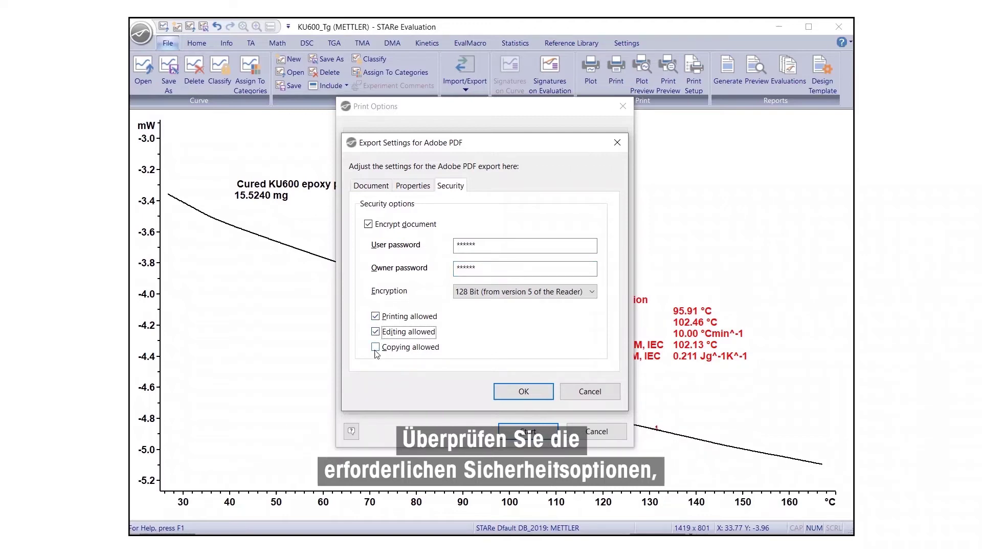
pyautogui.click(375, 350)
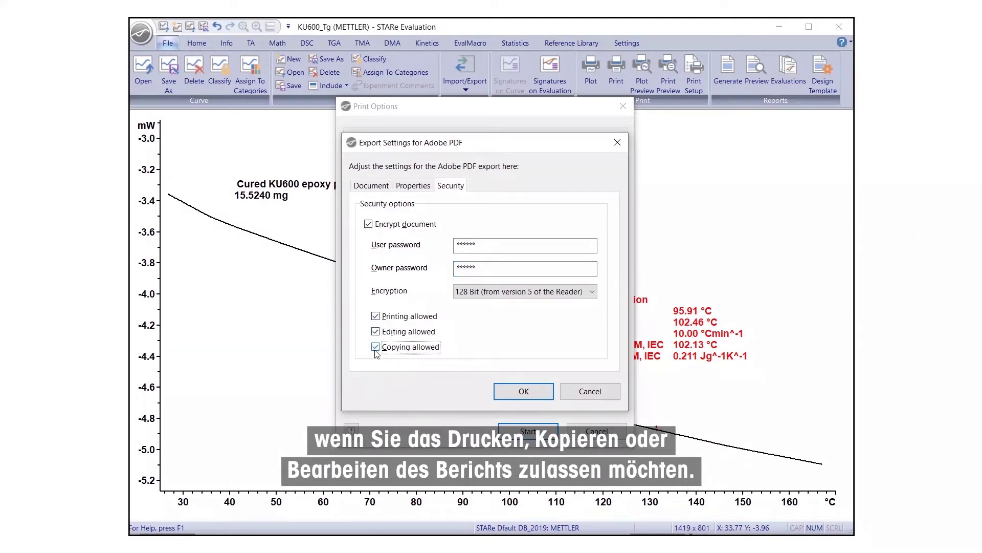
pyautogui.click(522, 391)
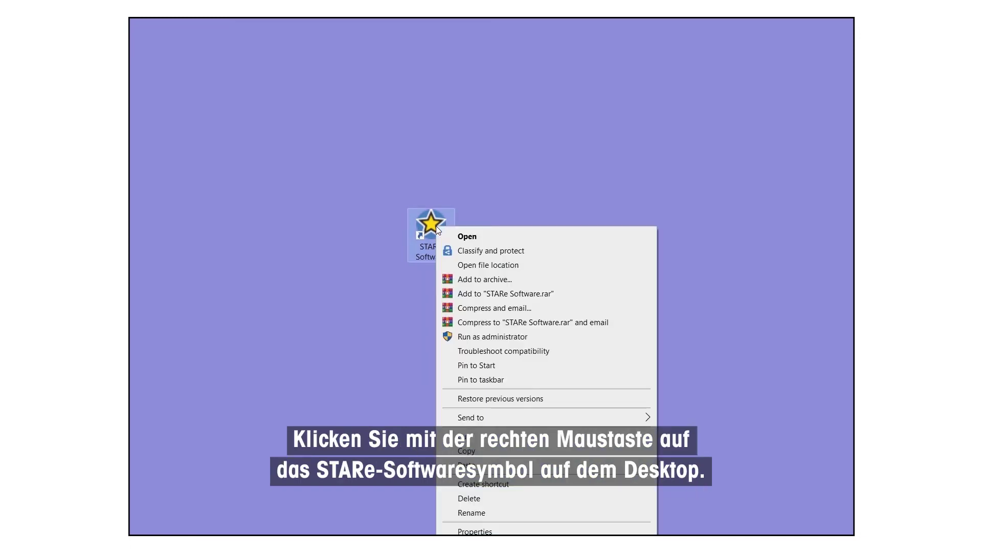
# - Open the STAReSW templates folder via the STARe shortcut's file location
pyautogui.click(472, 265)
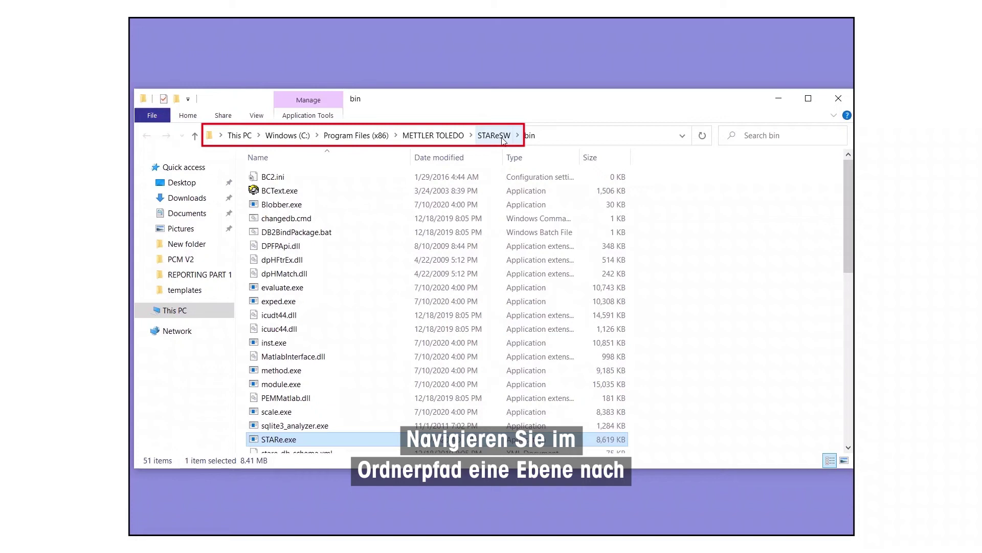
pyautogui.click(503, 139)
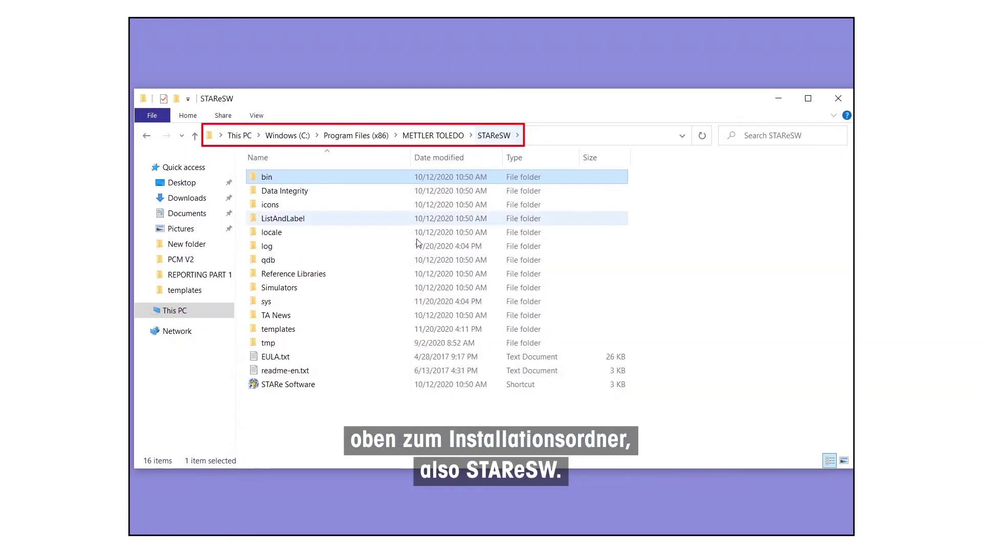
pyautogui.doubleClick(296, 335)
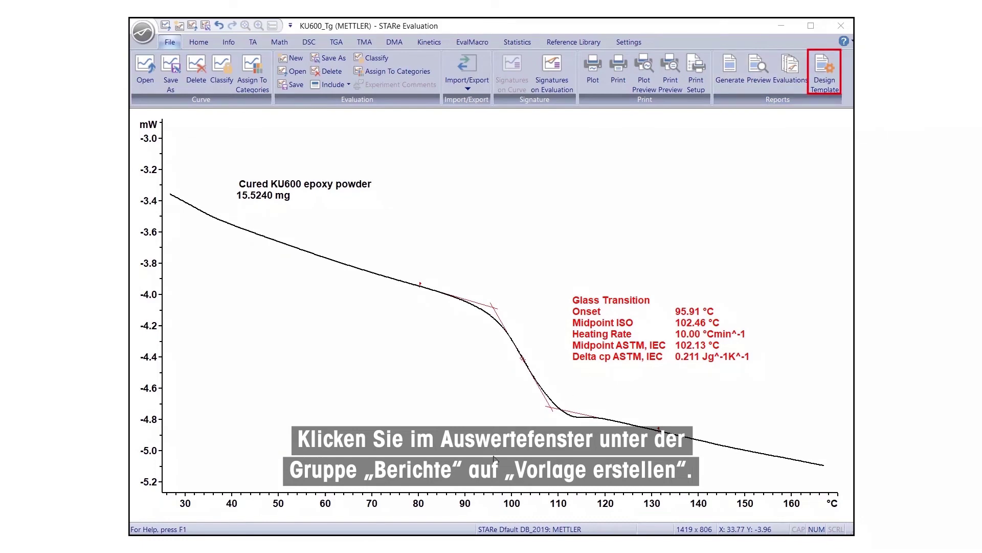
# - Open mtExtended.lst in the Report Designer for editing
pyautogui.click(817, 94)
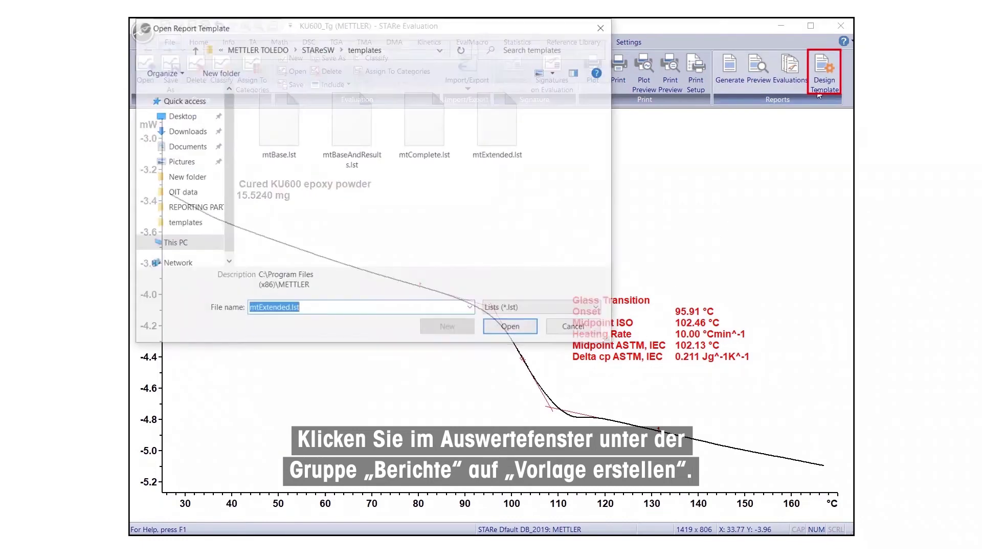
pyautogui.click(502, 138)
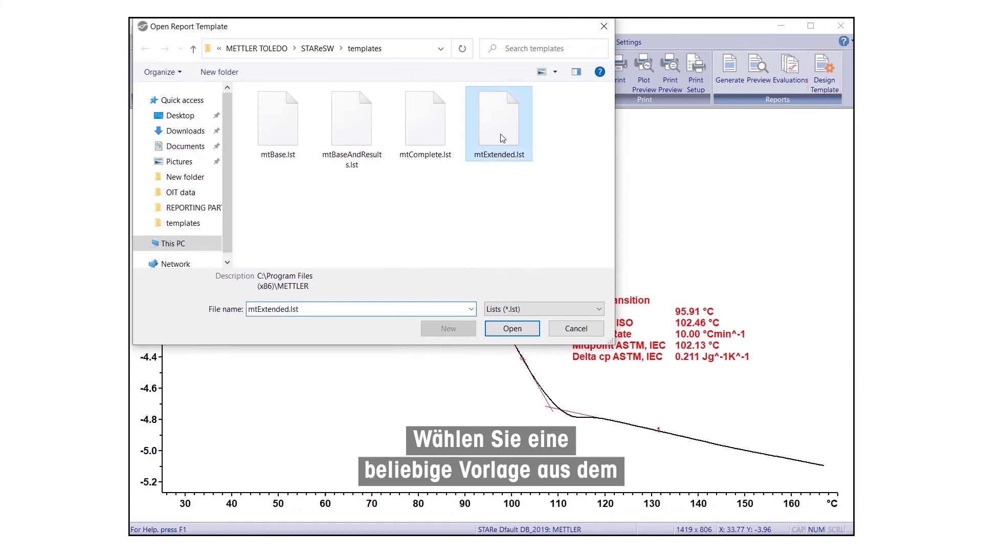
pyautogui.click(520, 331)
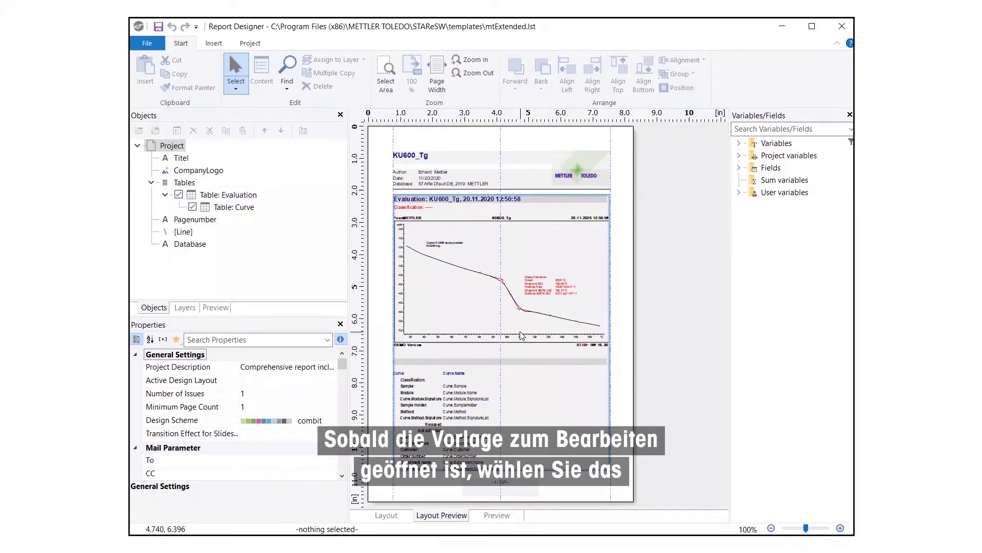
# - Set the CompanyLogo picture's file name to Mettler.jpg on the Desktop
pyautogui.click(587, 163)
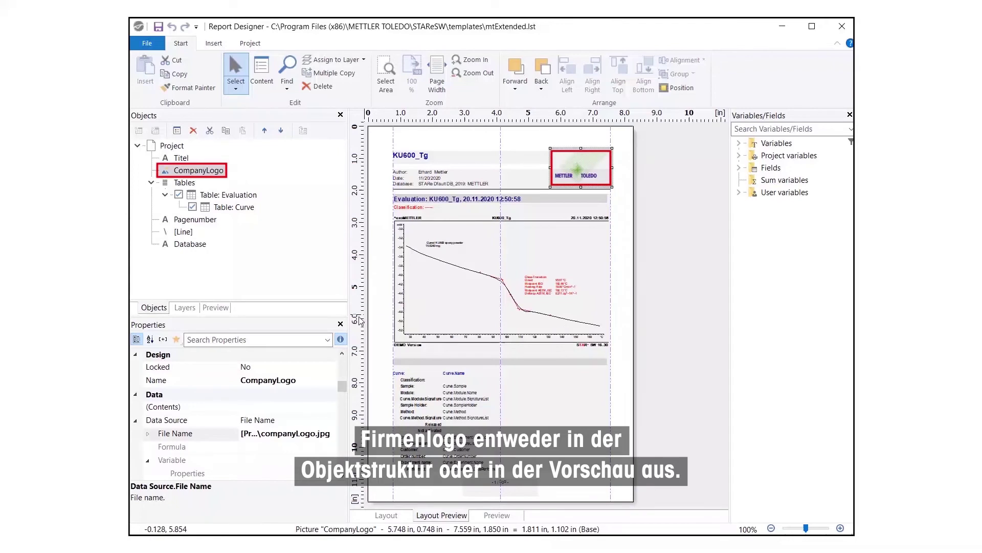
pyautogui.click(279, 423)
pyautogui.click(284, 435)
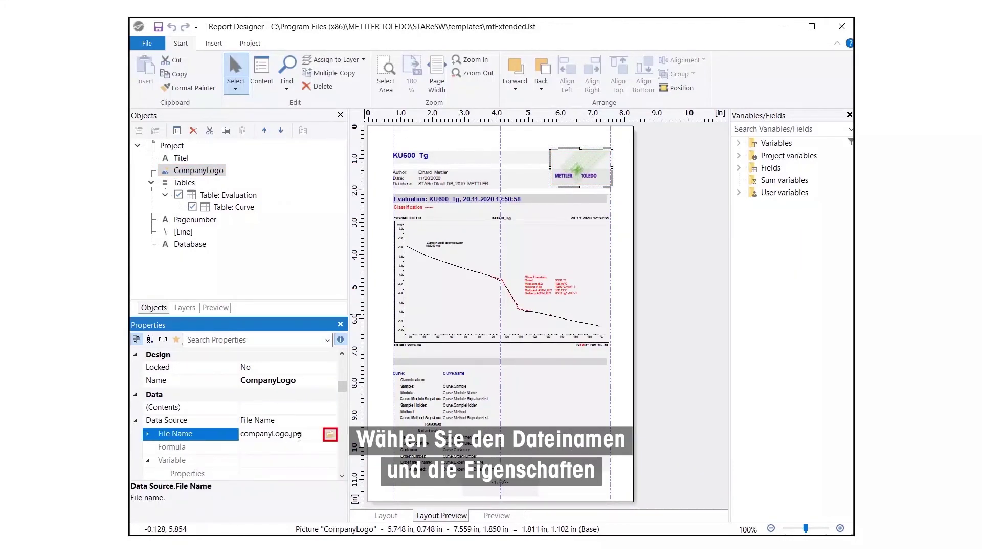
pyautogui.click(330, 435)
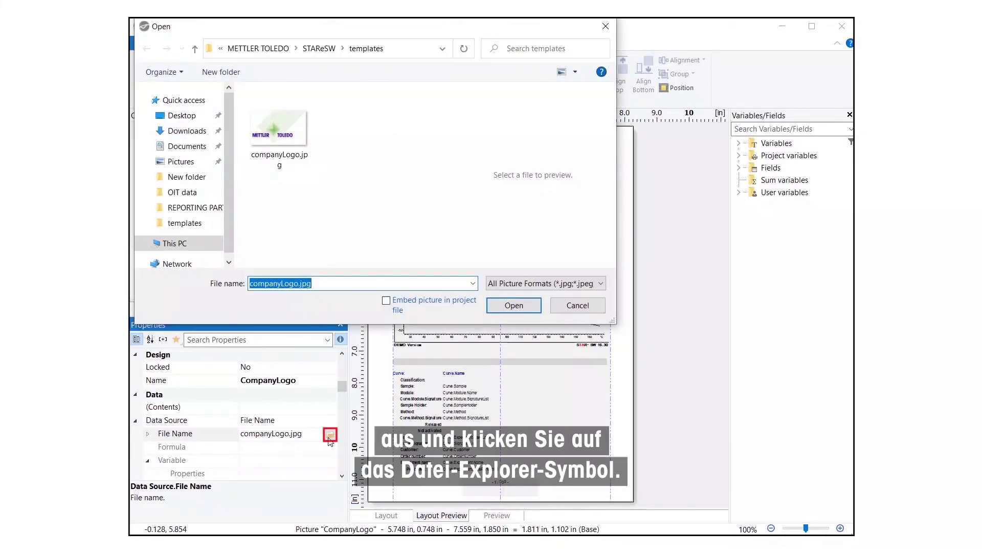
pyautogui.click(196, 119)
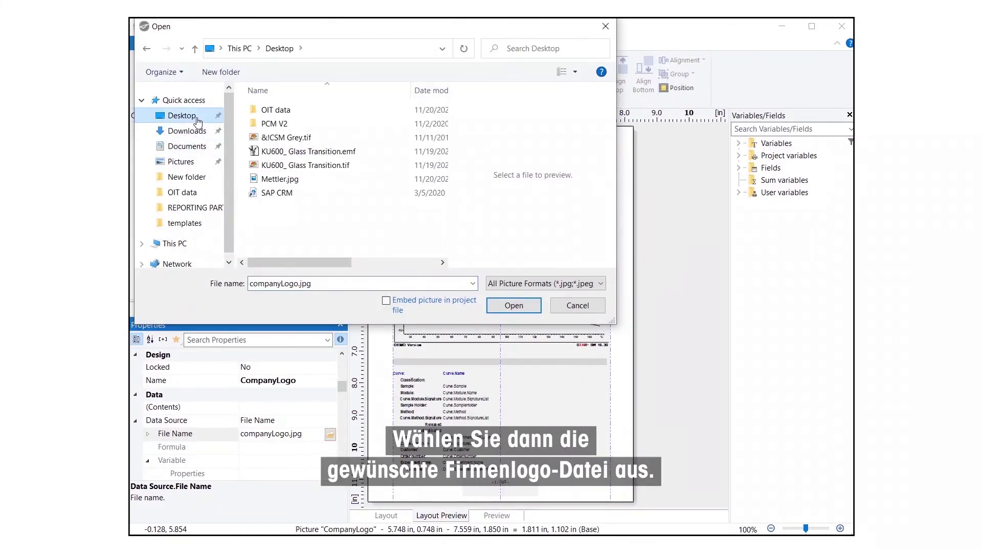
pyautogui.click(272, 181)
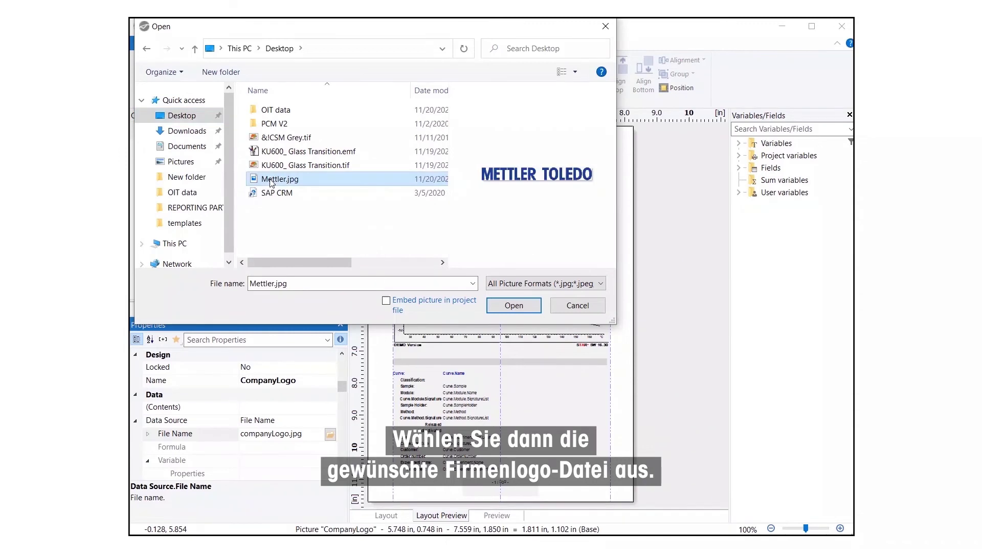
pyautogui.click(504, 307)
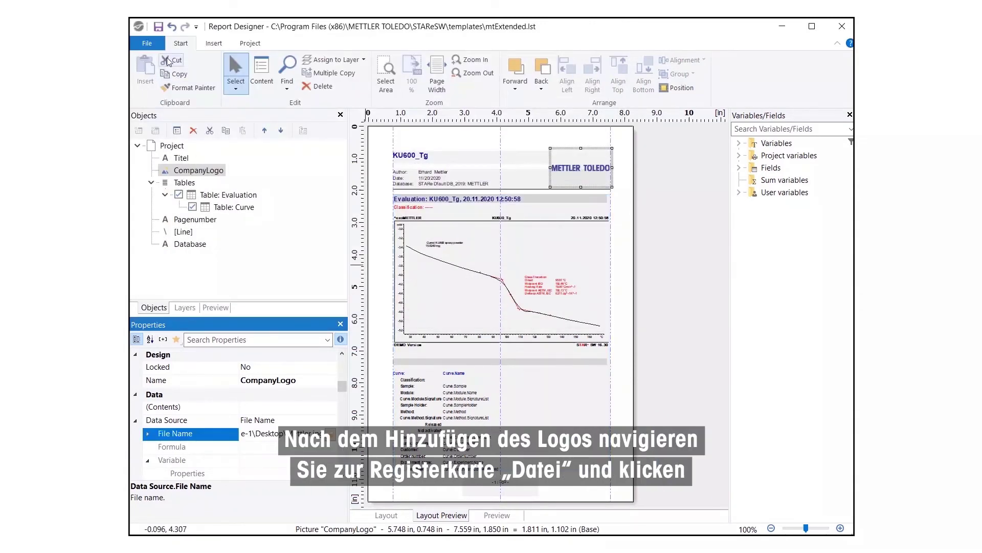
# - Save the template as a copy, replacing 'Extended' in the file name with 'New'
pyautogui.click(146, 43)
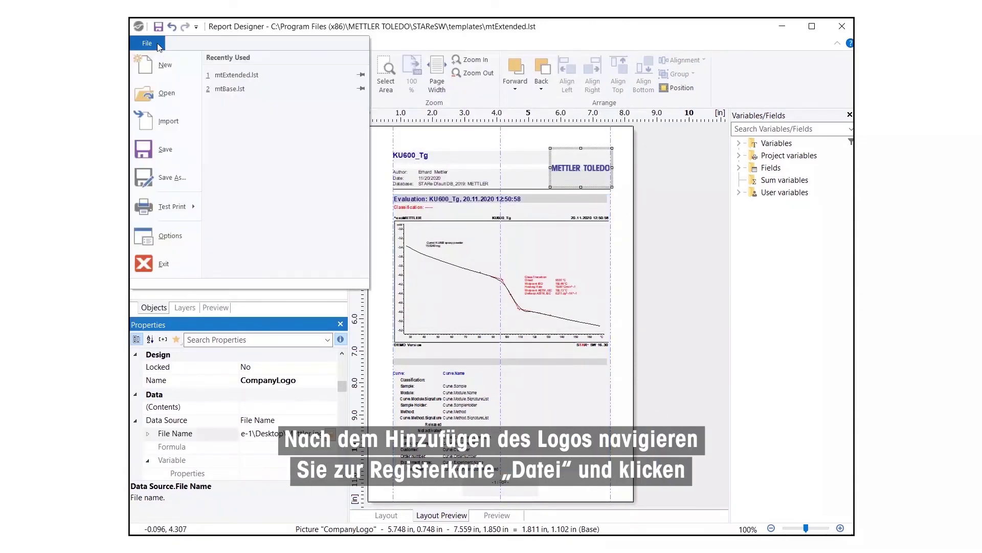
pyautogui.click(172, 179)
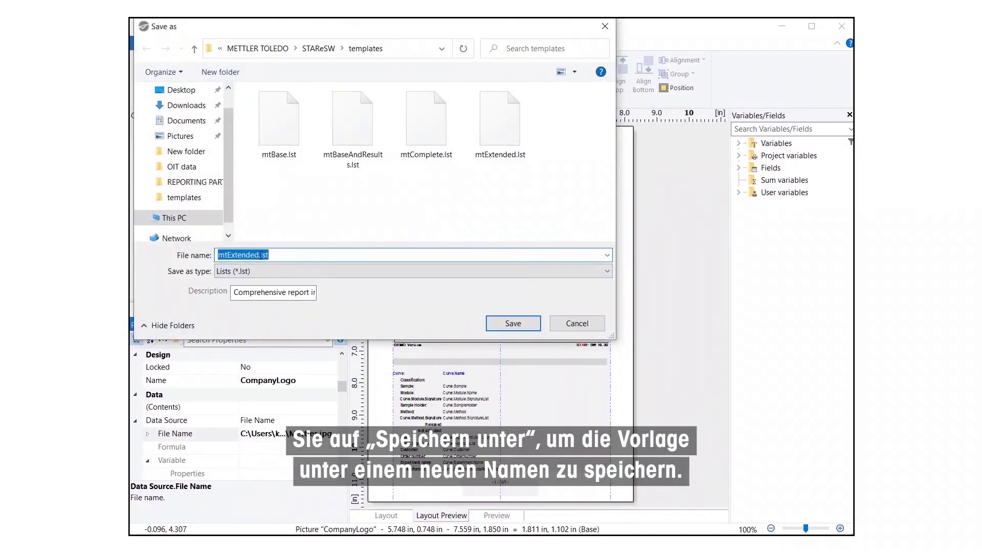
pyautogui.moveTo(259, 255); pyautogui.dragTo(227, 256)
pyautogui.write('New')
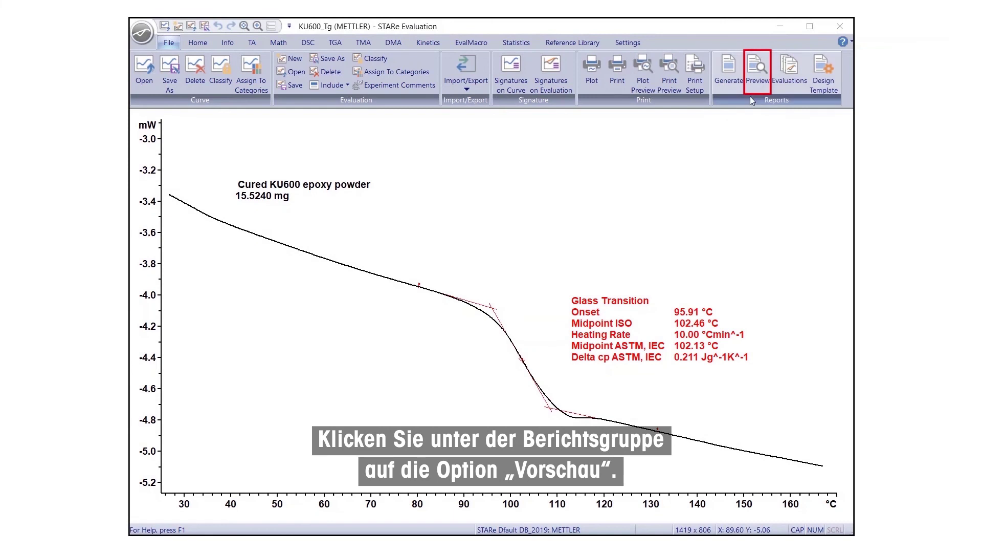
# - Preview the two-page KU600_Tg report using the mtExtended.lst template and scroll through both pages
pyautogui.click(758, 77)
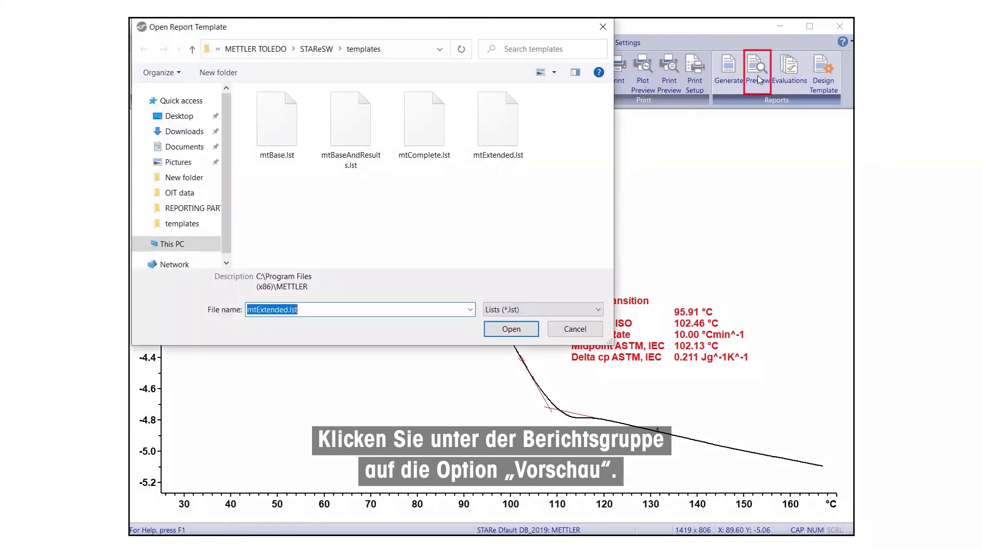
pyautogui.click(500, 141)
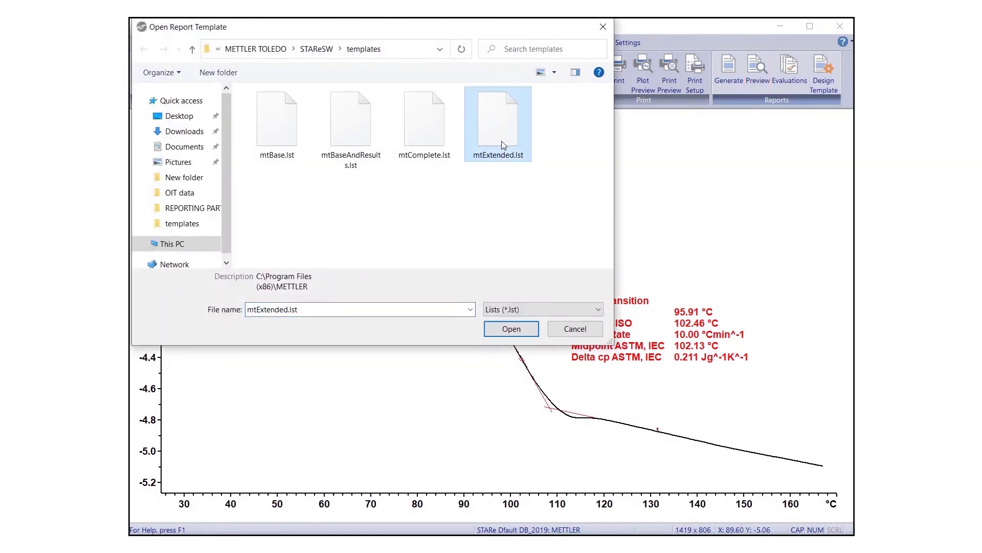
pyautogui.click(499, 333)
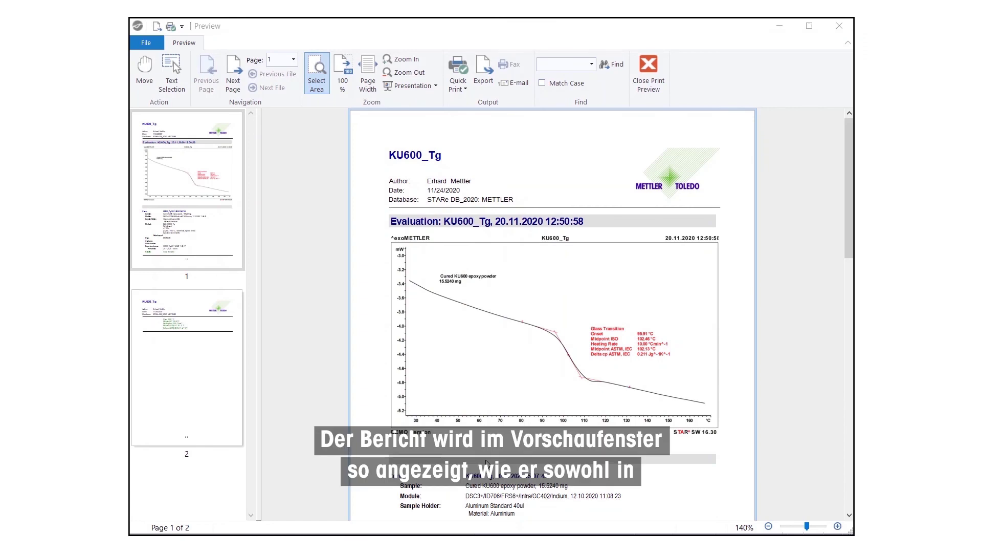
pyautogui.scroll(-10, 486, 463)
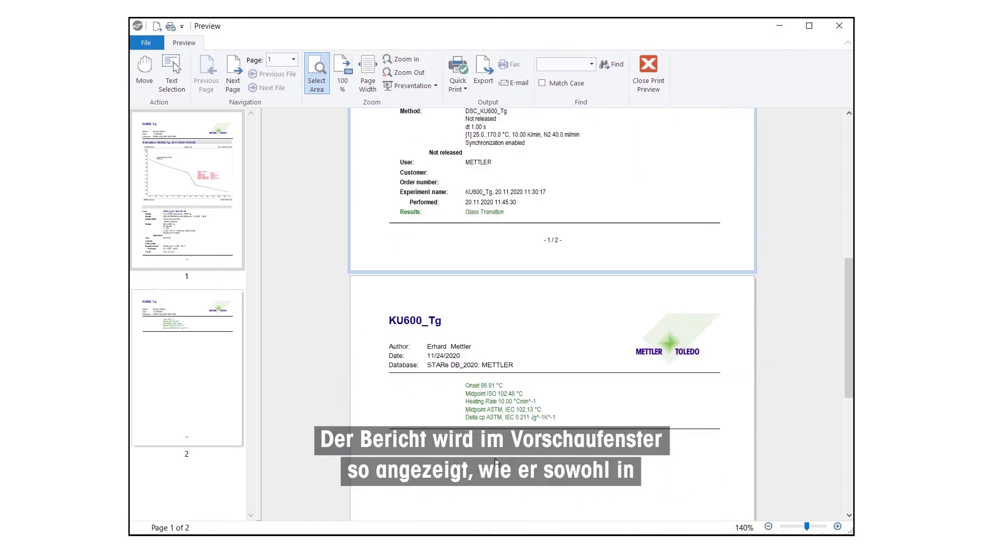
pyautogui.scroll(10, 495, 462)
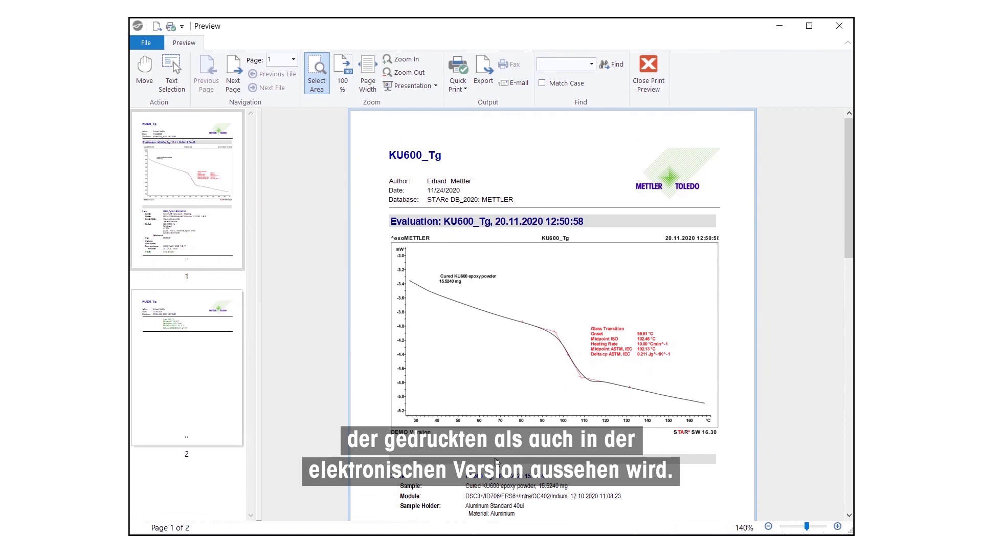